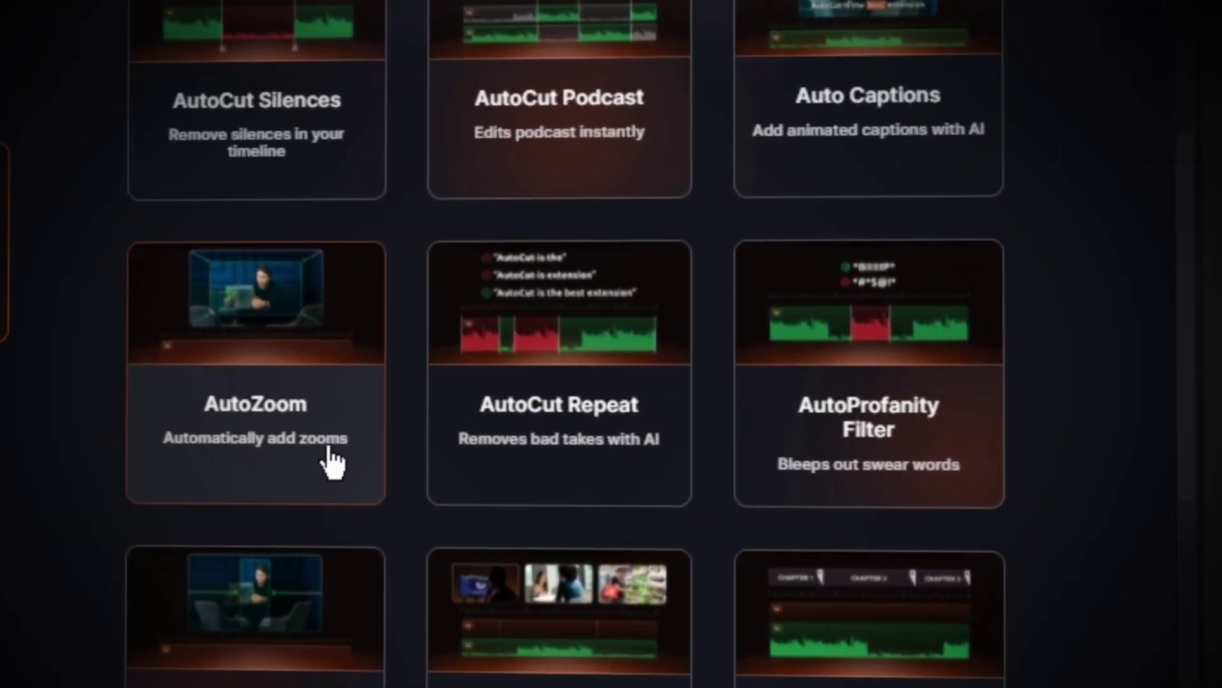
Open AutoZoom and marquee-select every clip in the EVAN_RUSH_40MN timeline
click(324, 445)
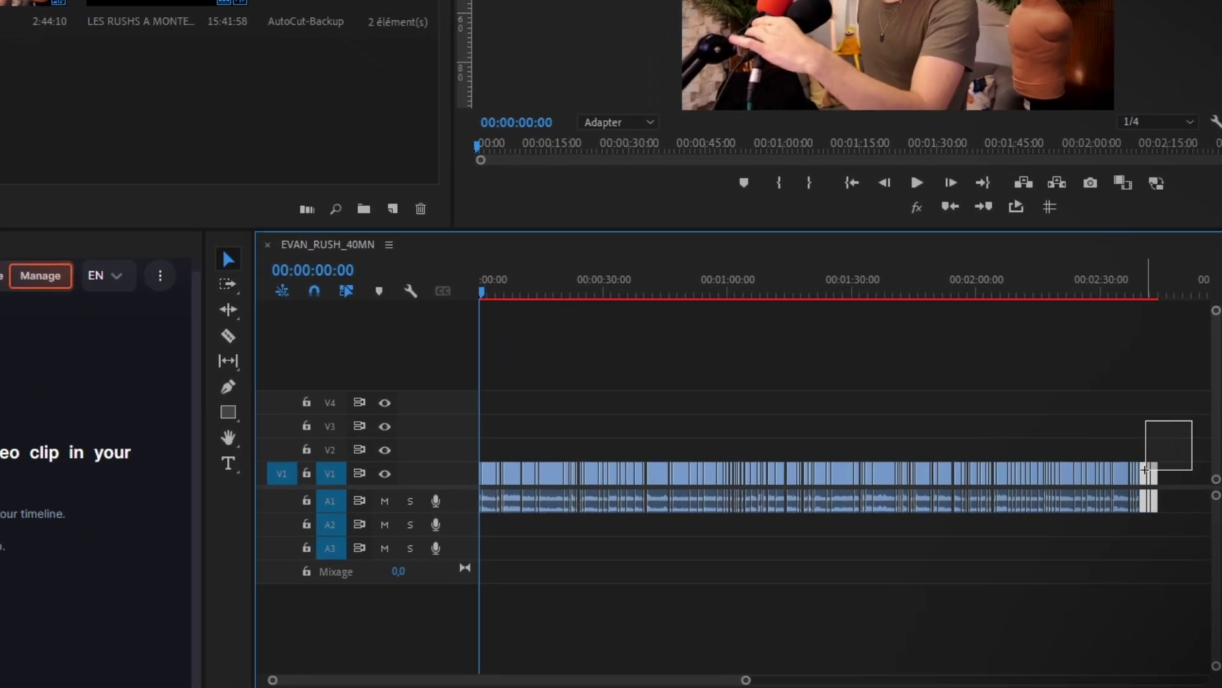
drag(1147, 470, 141, 518)
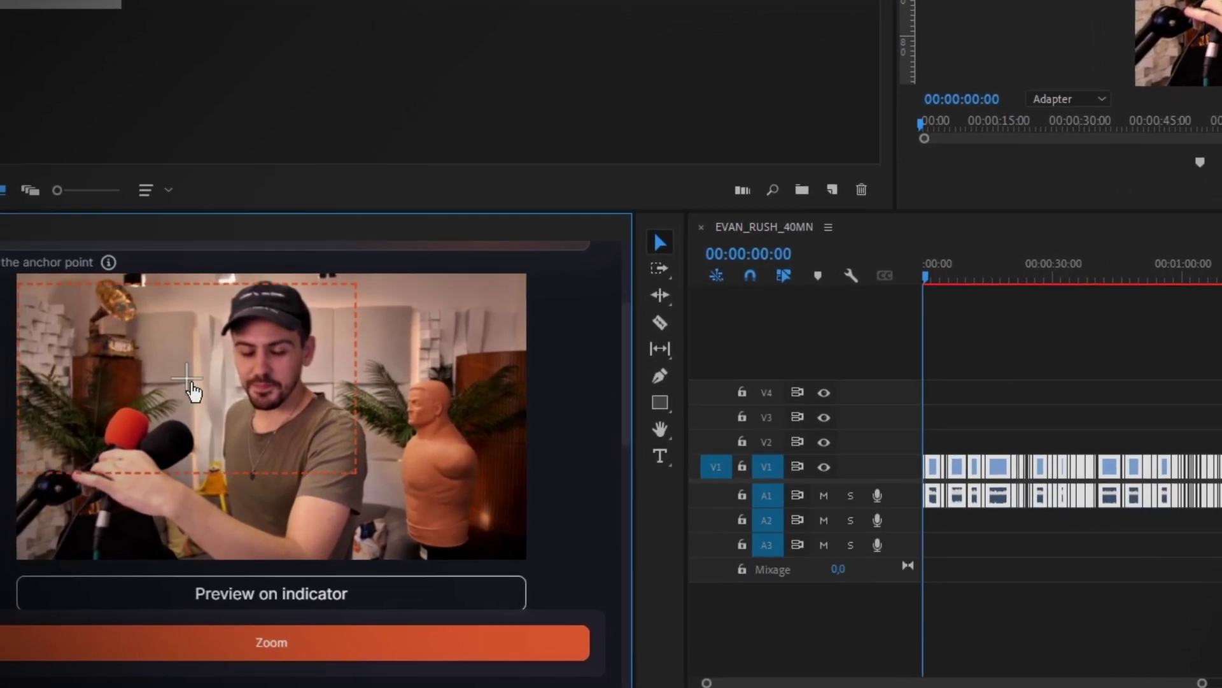
Anchor the zoom on the speaker, reframe the zoom rectangle, and set maximum zoom to 150%
click(473, 380)
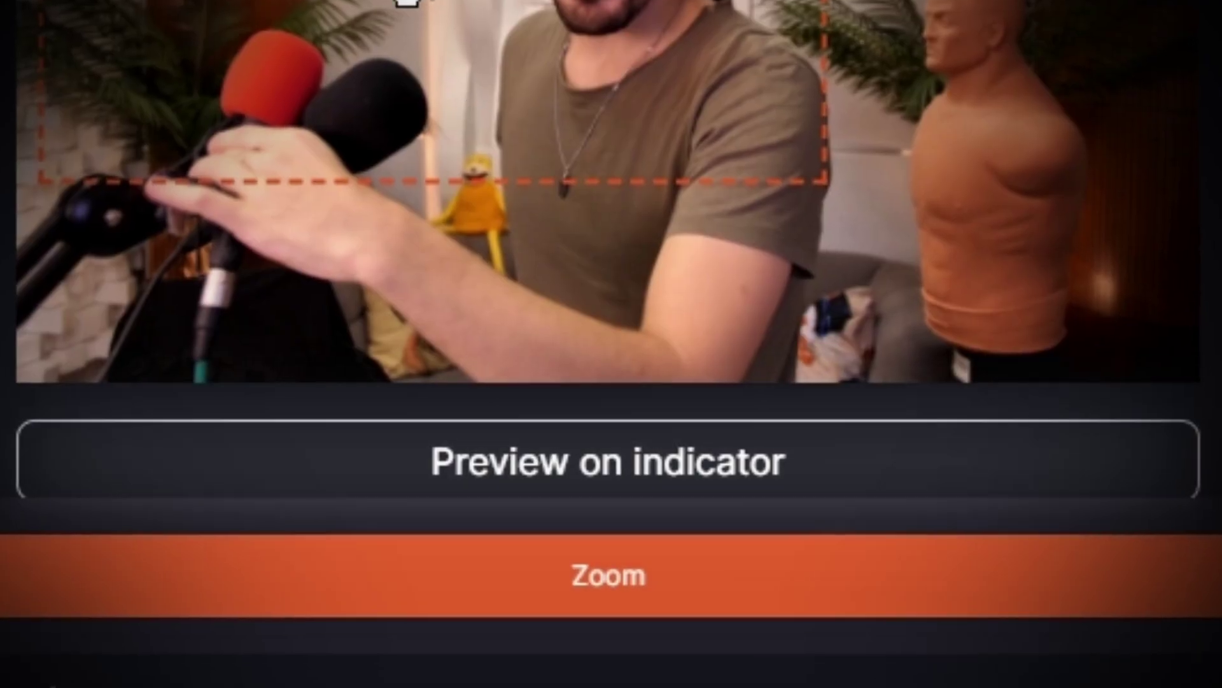
drag(408, 3, 642, 79)
drag(966, 129, 907, 11)
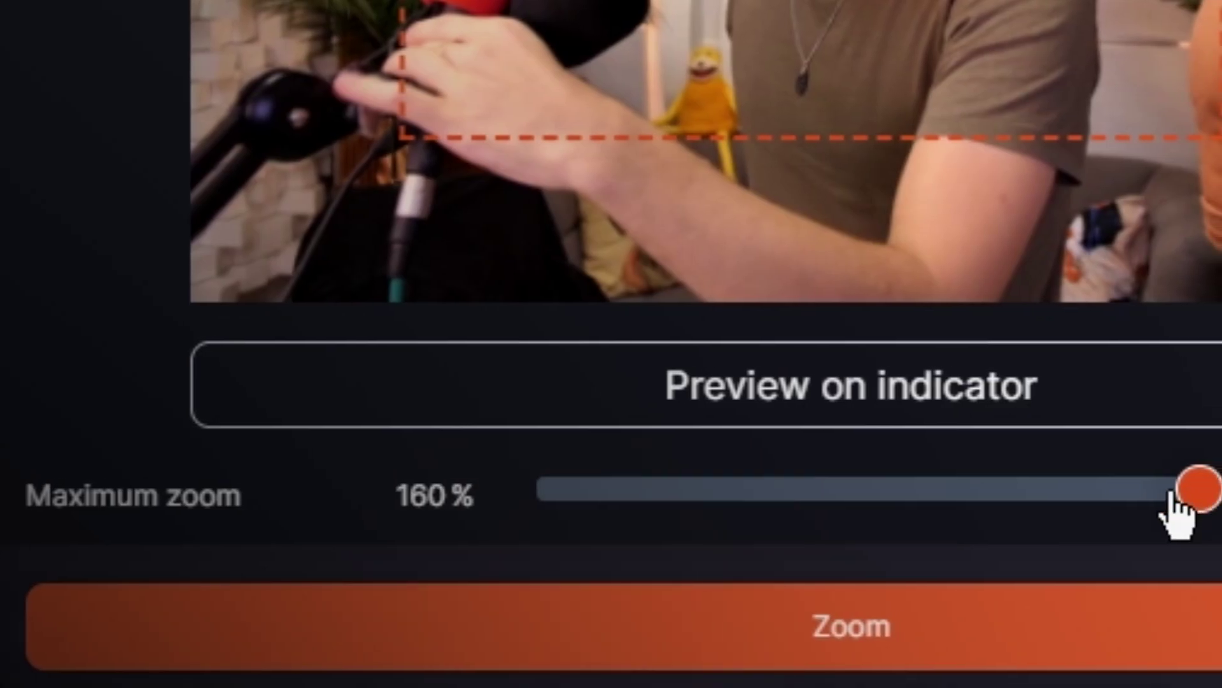
mouse_move(1195, 491)
mouse_down()
mouse_move(817, 488)
mouse_move(1212, 491)
mouse_move(669, 490)
mouse_move(833, 468)
mouse_move(1059, 482)
mouse_up()
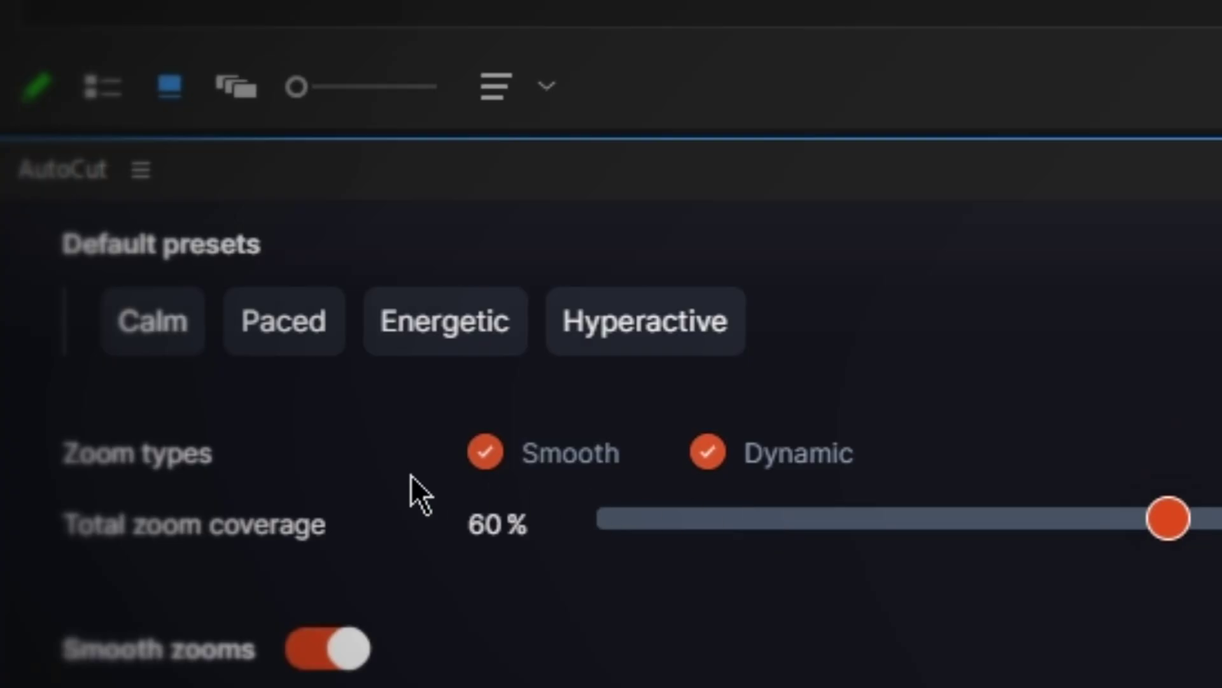
Lower total zoom coverage to 50%, try two default presets, and enable dynamic zooms
click(134, 346)
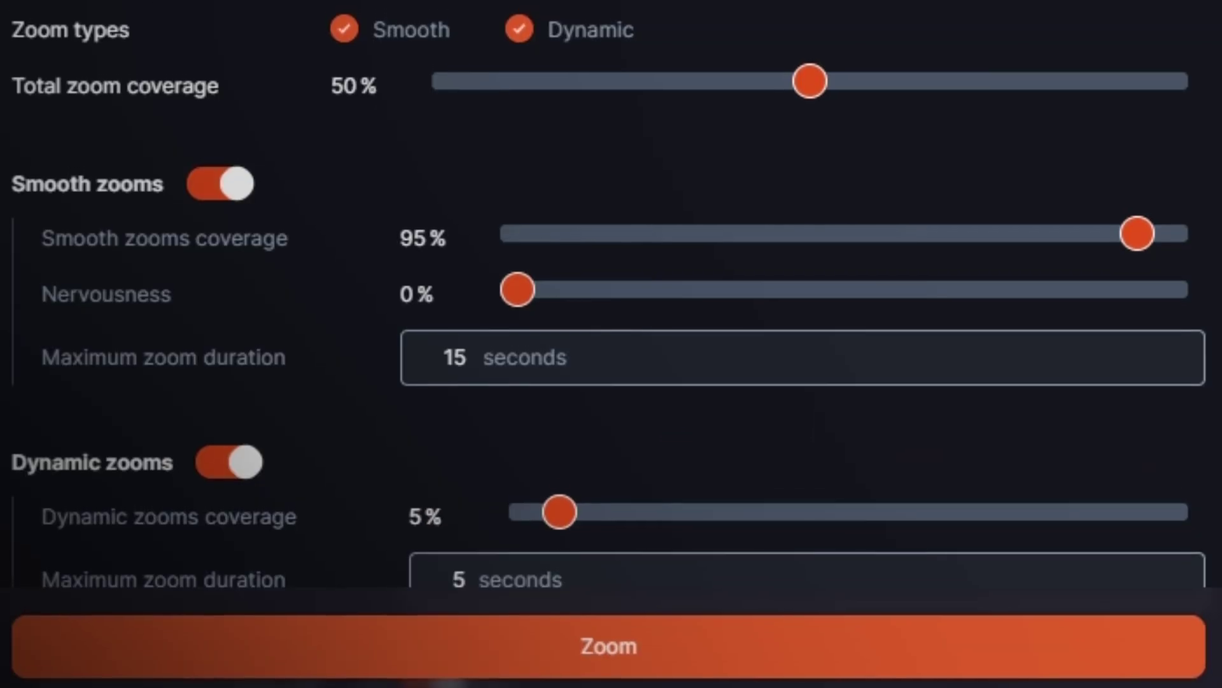
click(416, 322)
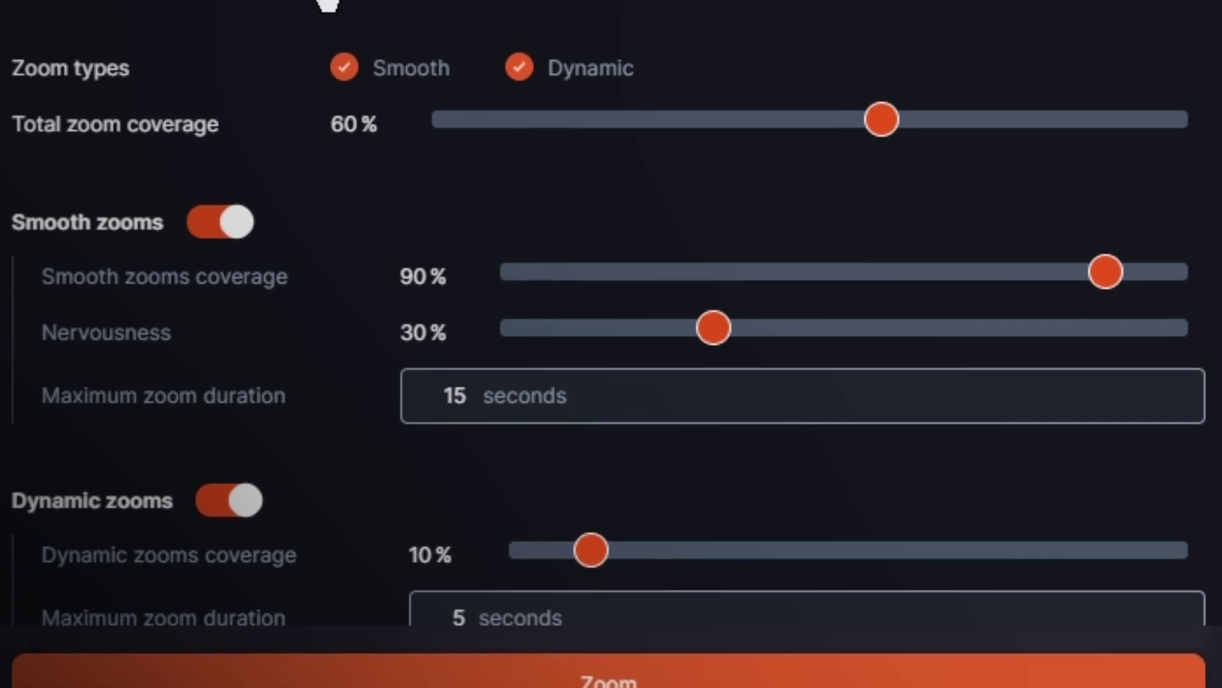
click(328, 4)
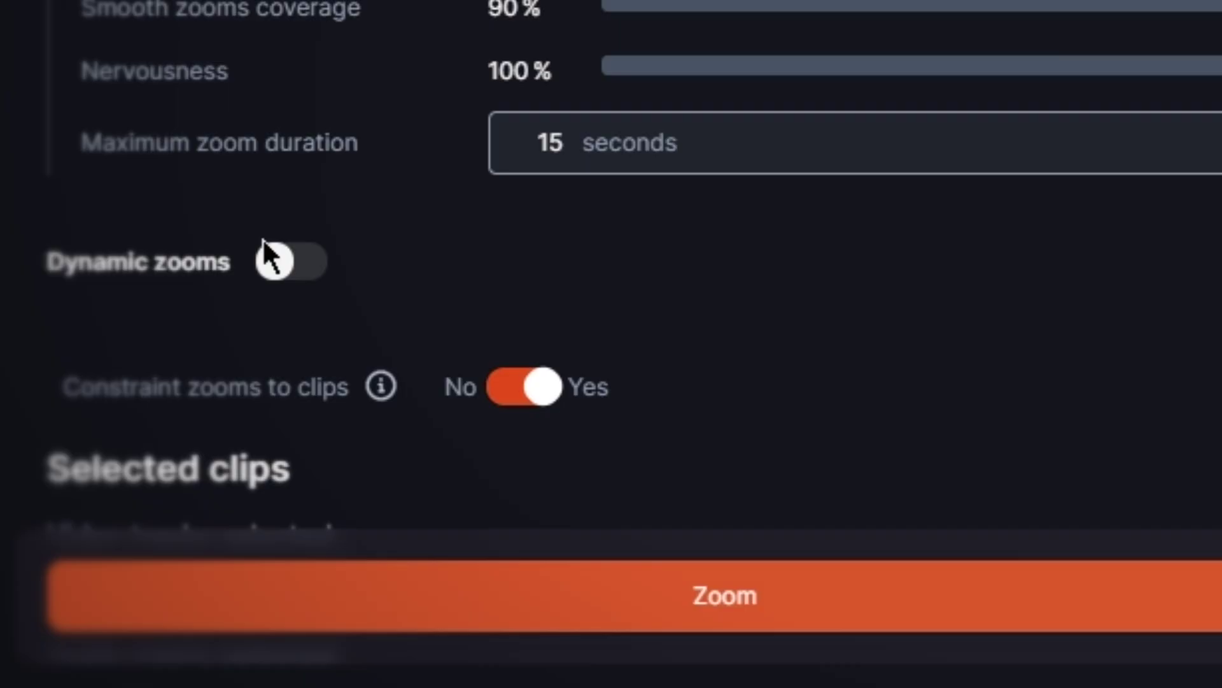
click(271, 260)
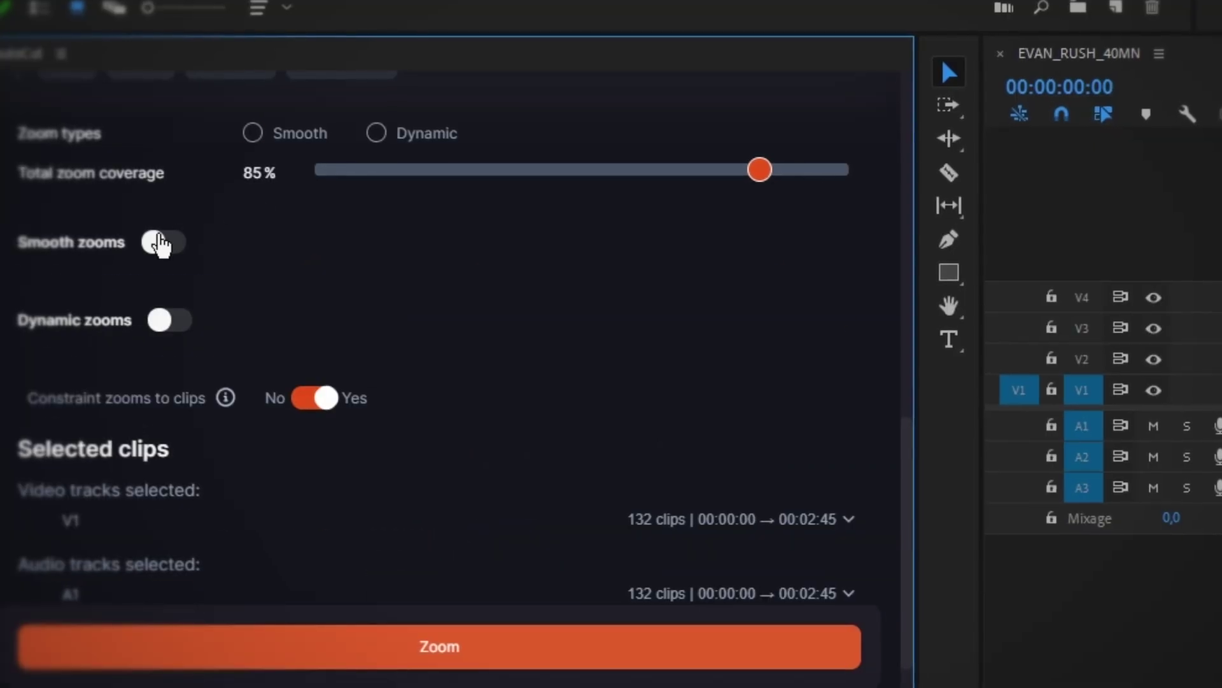
Enable smooth zooms and lower the maximum zoom to 125%
click(162, 243)
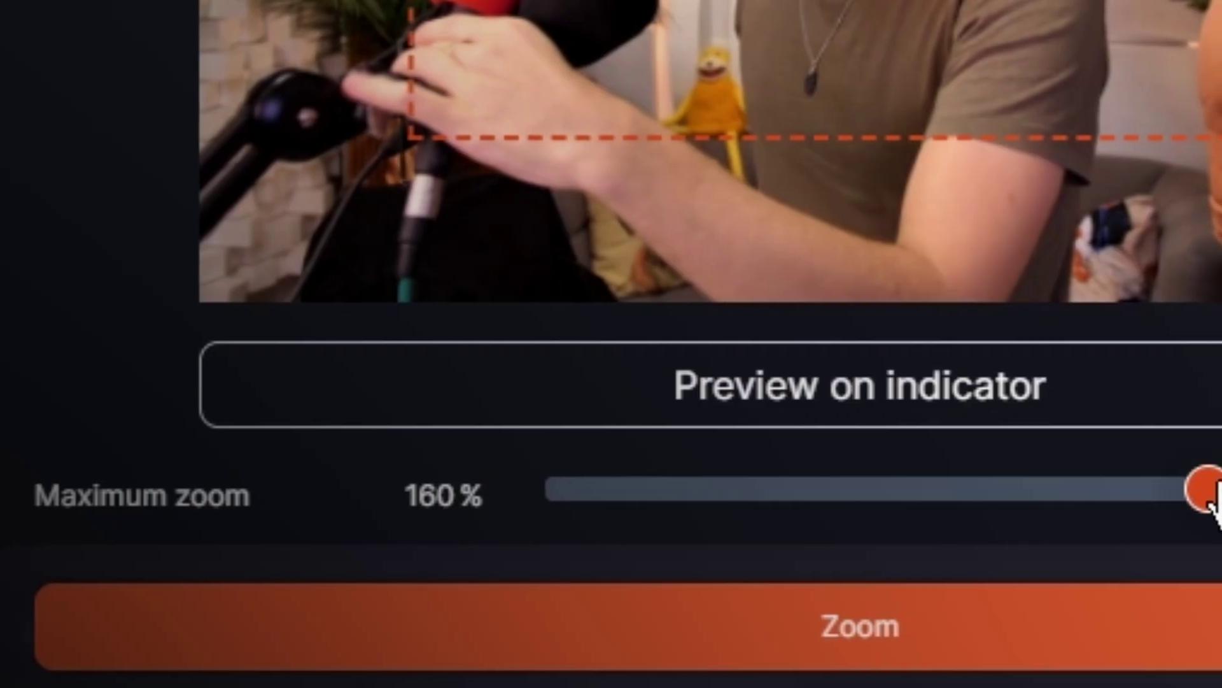
drag(1208, 500, 846, 524)
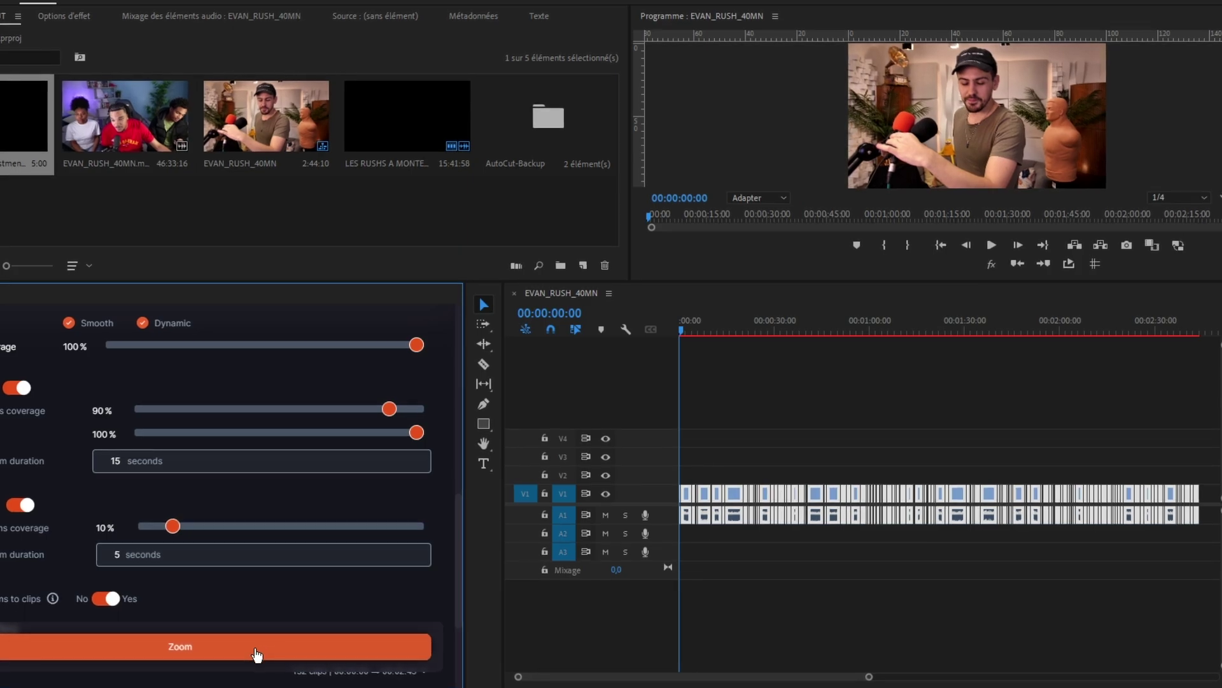
Run AutoZoom on the 132 selected clips
click(256, 652)
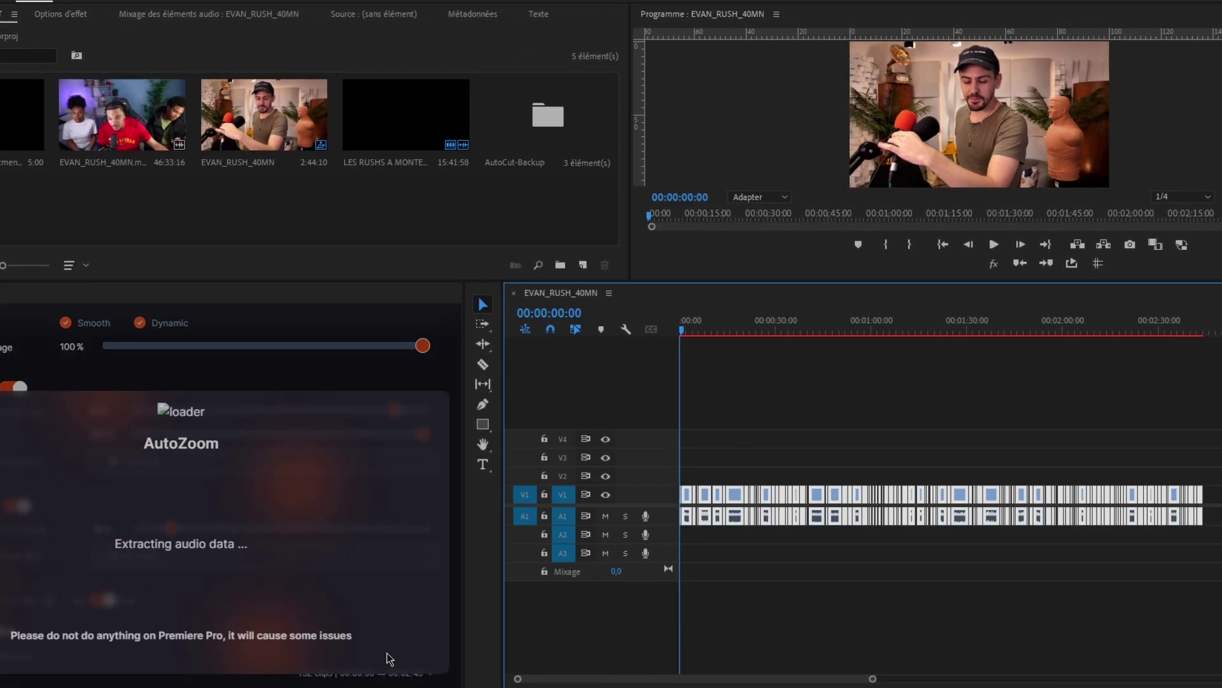